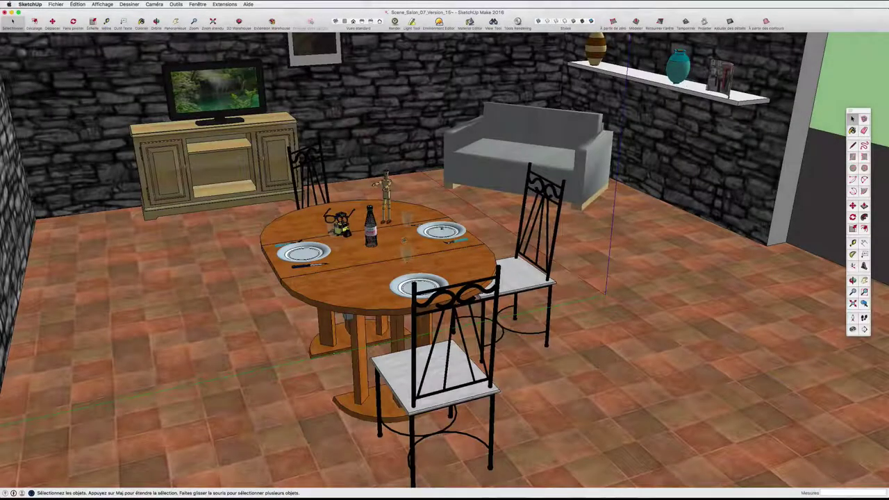
Orbit the camera around the dining table, then switch back to the Select tool
mouse_move(444, 228)
middle_down()
mouse_move(431, 230)
mouse_move(459, 229)
middle_up()
middle_drag(415, 256, 431, 255)
key(space)
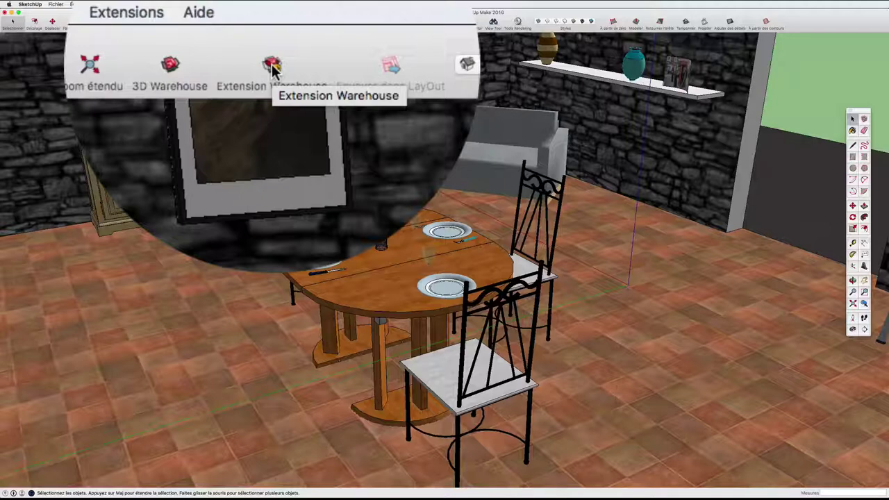
Open the Extension Warehouse and go to its 'Se connecter' account sign-in page
click(273, 69)
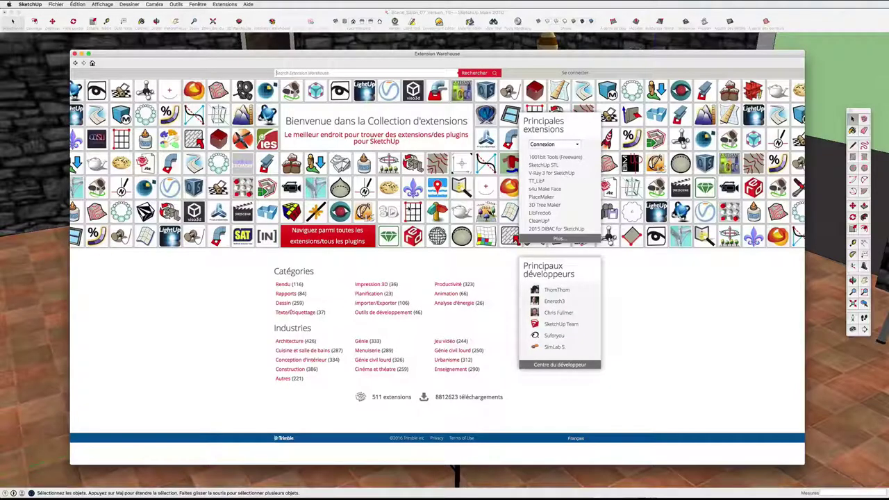
click(576, 73)
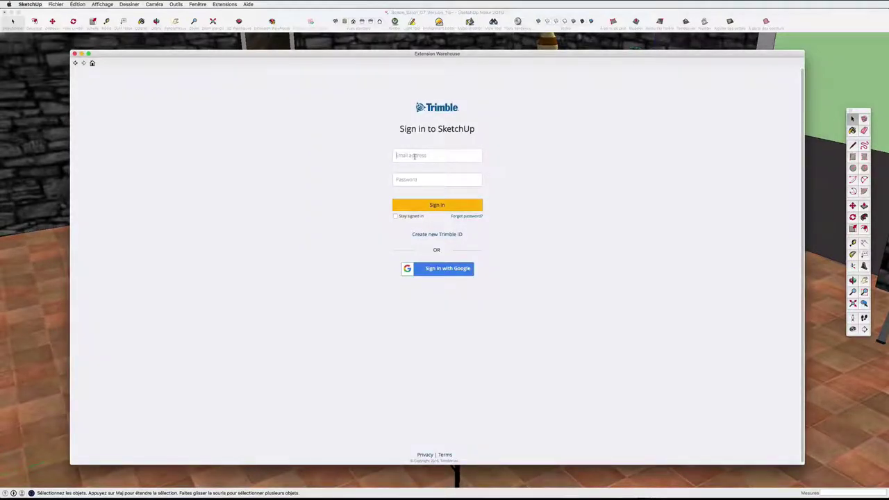
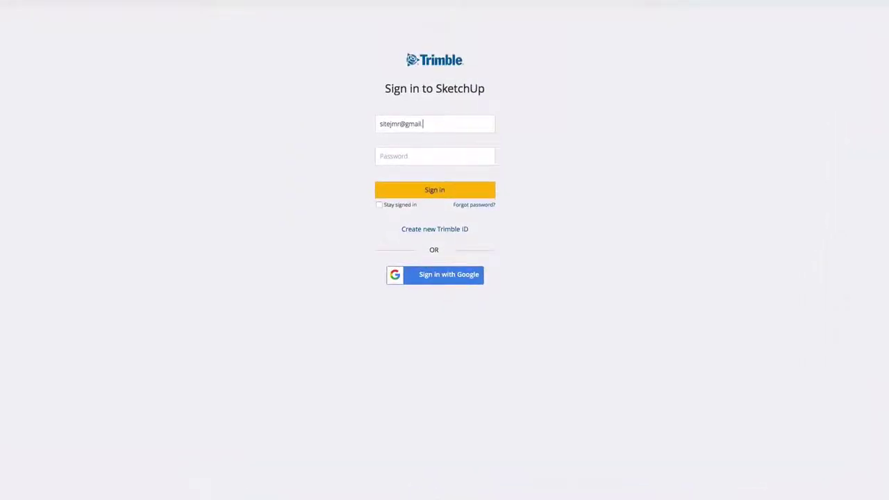
Sign in with the account e-mail and password, with 'Stay signed in' ticked
click(403, 156)
text(•••••••••••••••)
click(380, 205)
click(438, 190)
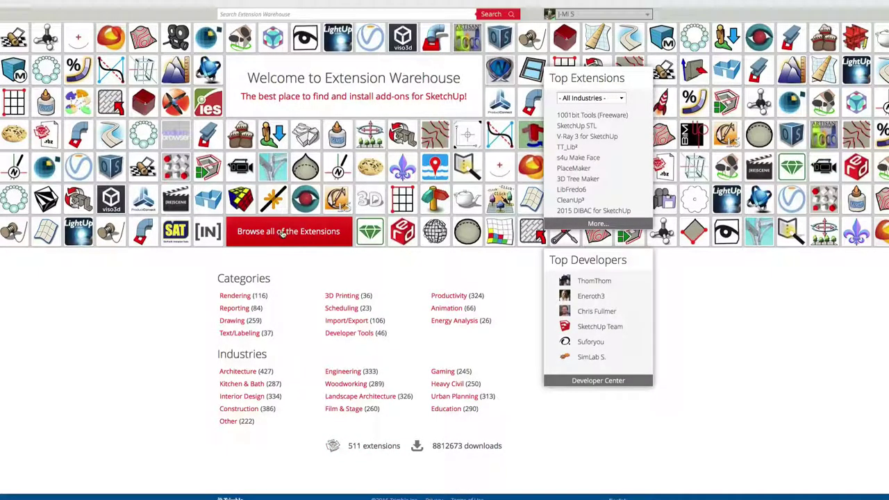
Browse all extensions filtered to SketchUp 2016, then open the LightUp for SketchUp details
click(283, 233)
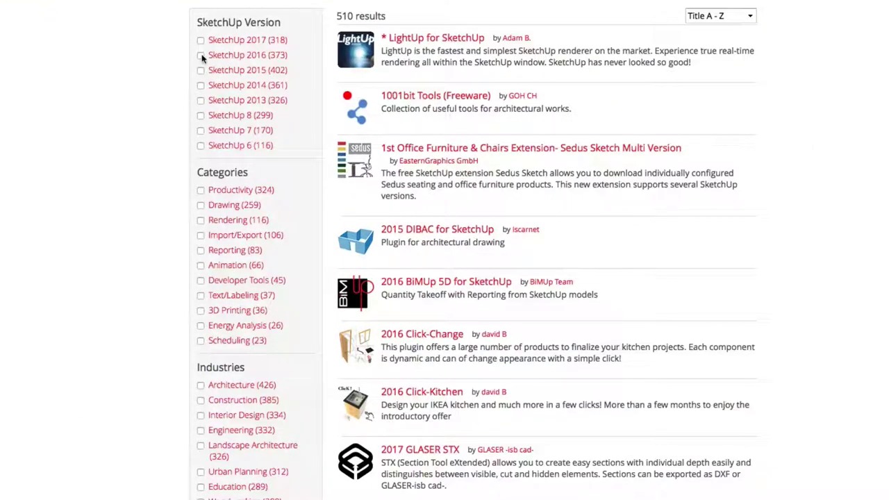
click(201, 56)
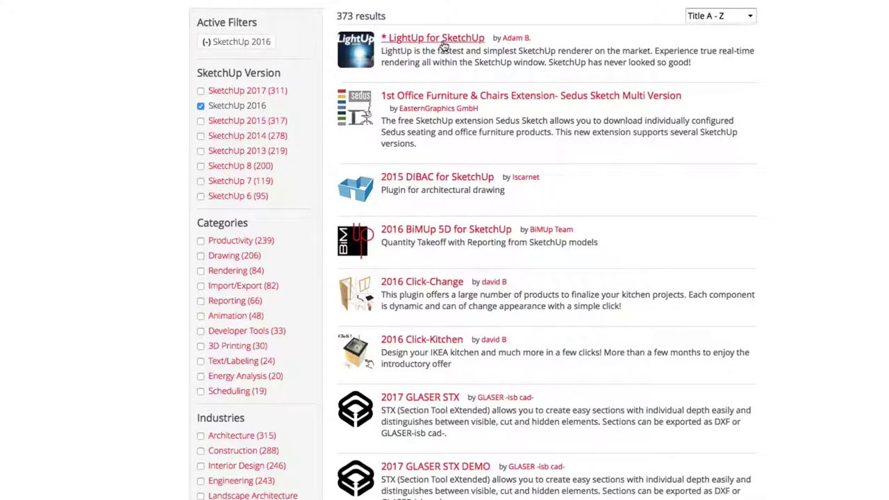
click(443, 45)
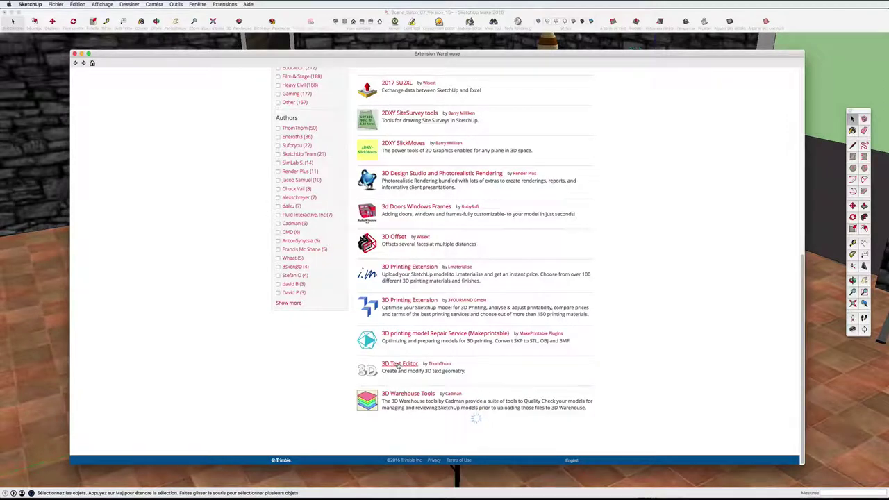
Open the 3D Text Editor extension page and scroll through its description and requirements
click(399, 364)
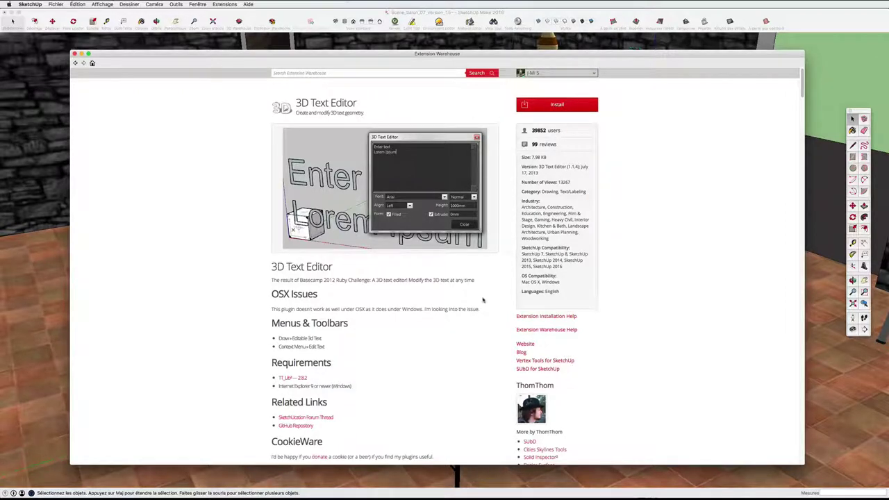
scroll(483, 300, down, 1)
scroll(482, 300, down, 2)
scroll(481, 300, down, 3)
scroll(481, 300, down, 2)
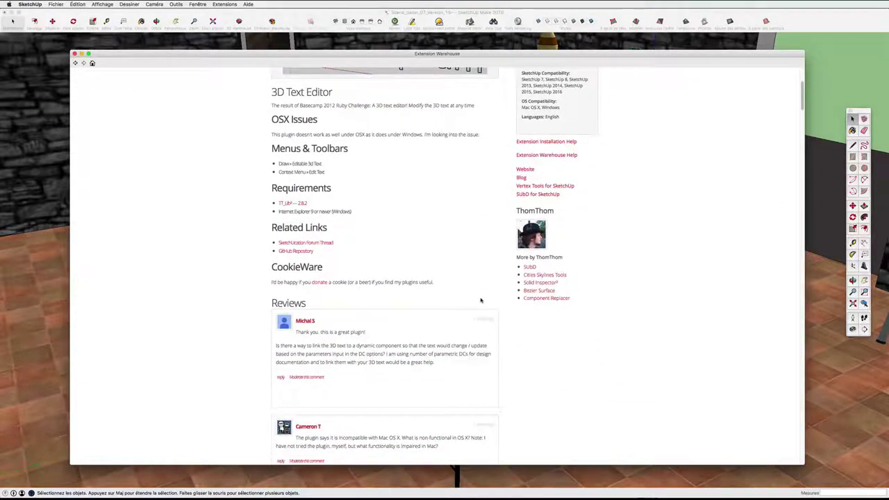
scroll(481, 300, up, 1)
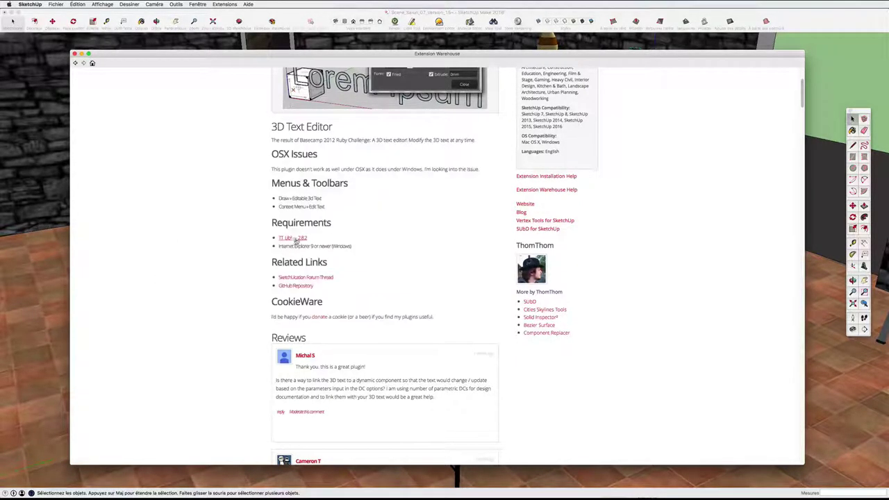
scroll(435, 216, up, 1)
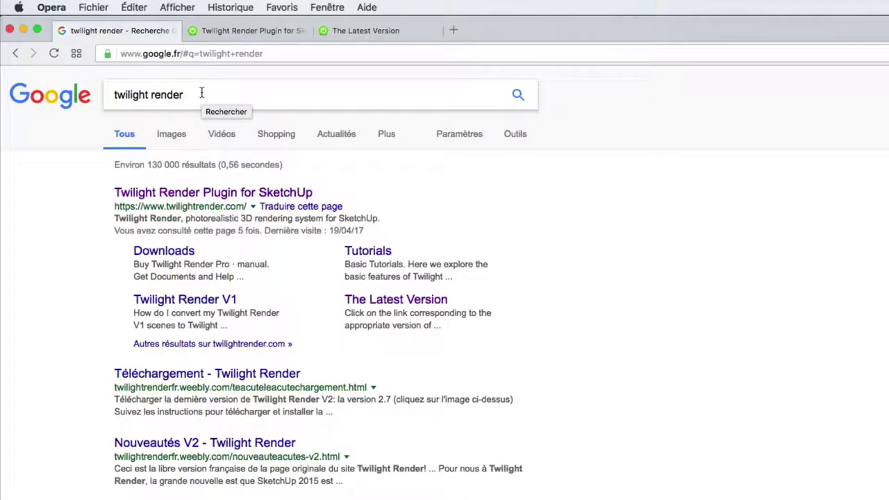
On the Twilight Render site, download the V2 Hobby x64 OSX installer twilight_OSXx64_V2_Hobby.rbz
click(243, 36)
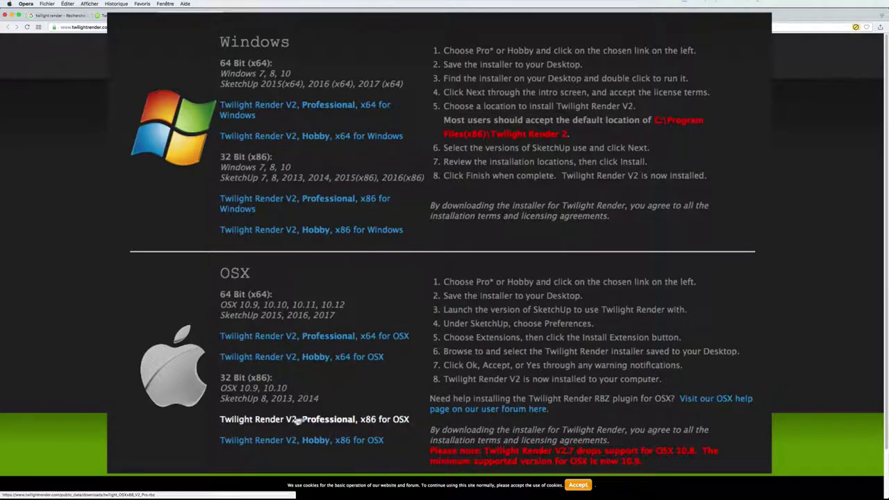
drag(221, 398, 318, 397)
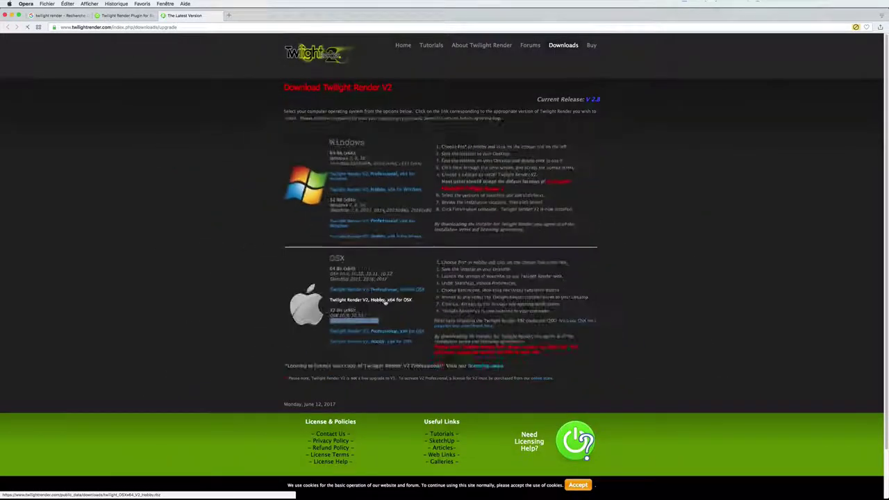
click(332, 363)
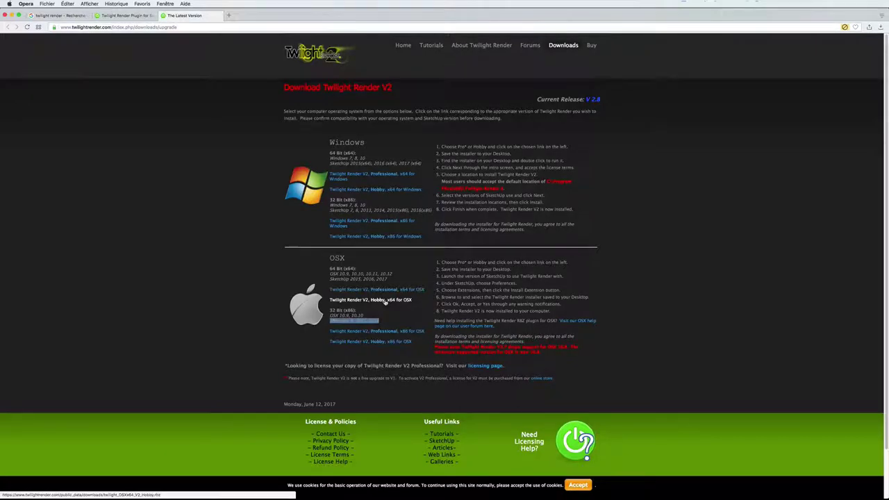
click(384, 301)
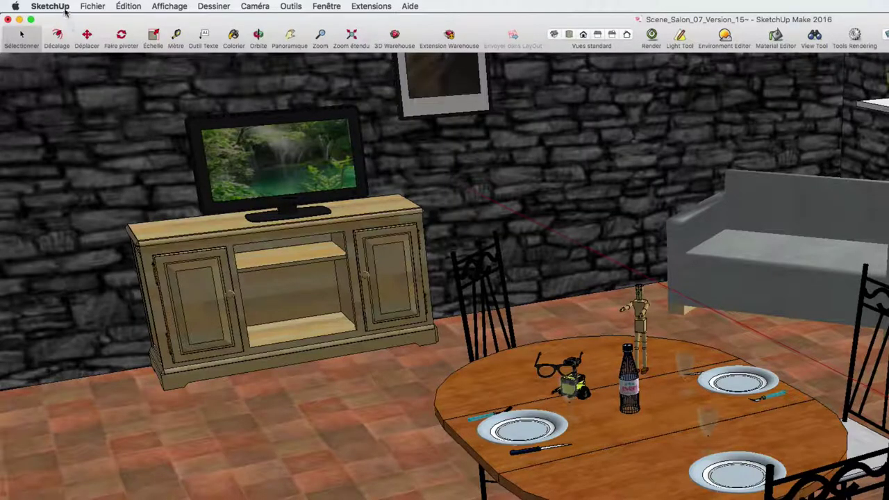
Install twilight_OSXx64_V2_Hobby.rbz via Préférences > Extensions, then close Preferences
click(64, 9)
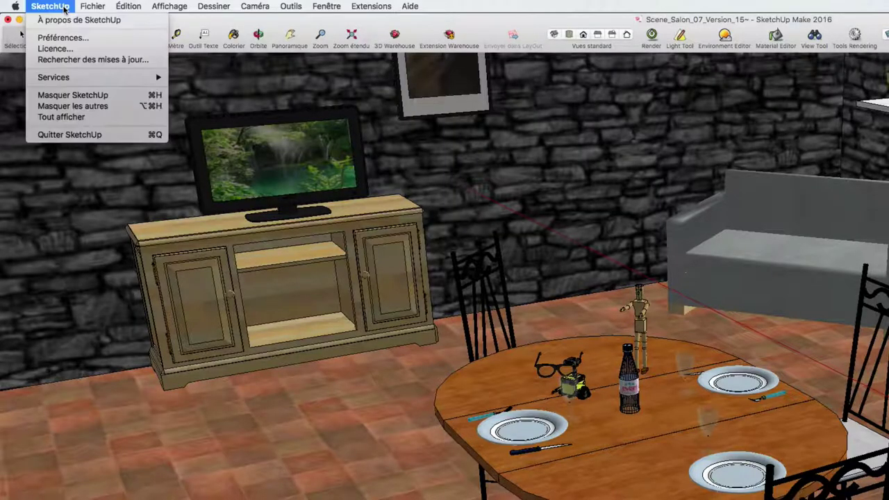
click(63, 38)
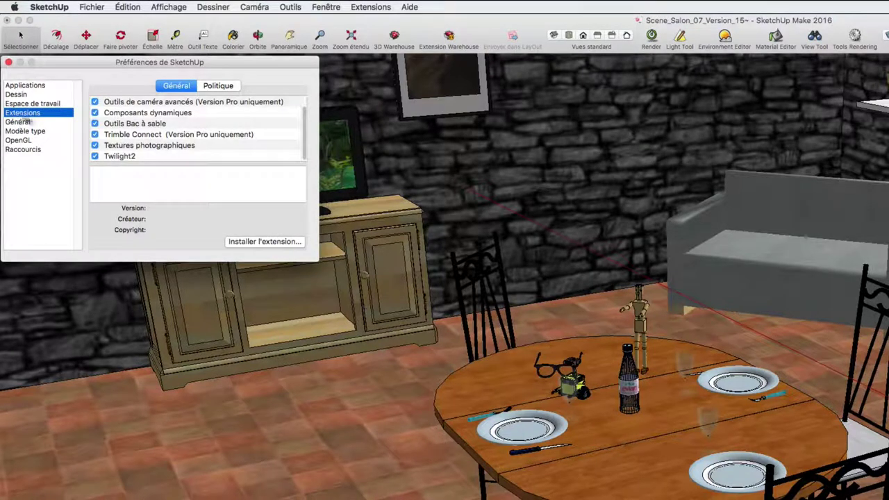
click(252, 242)
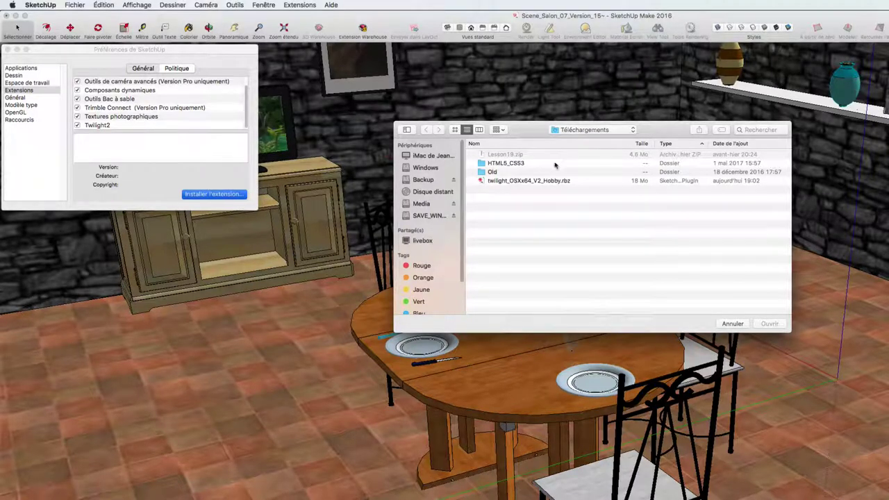
click(521, 183)
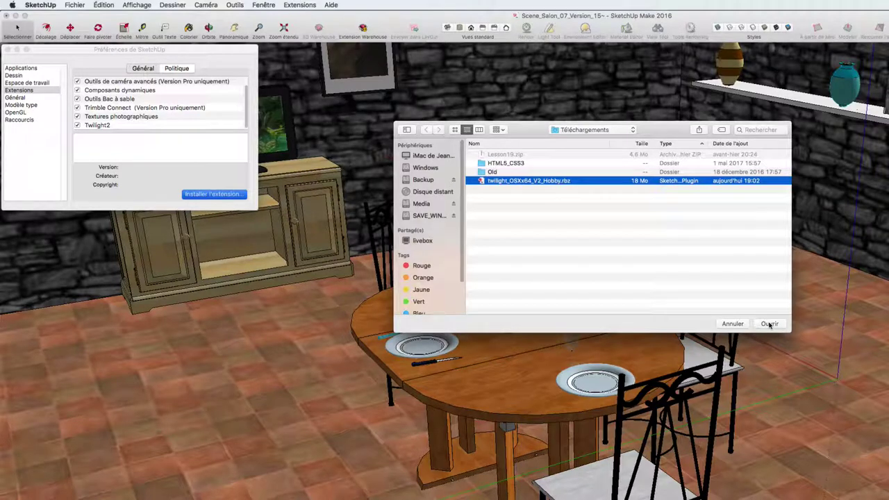
click(741, 327)
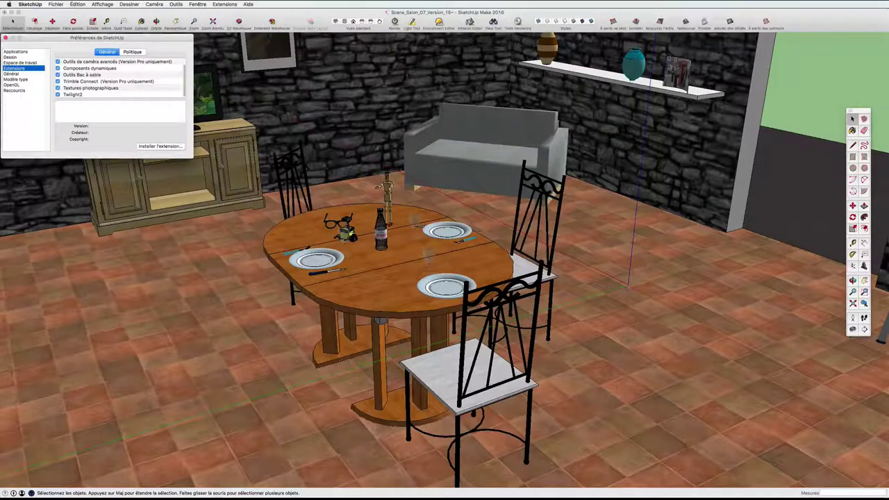
click(6, 38)
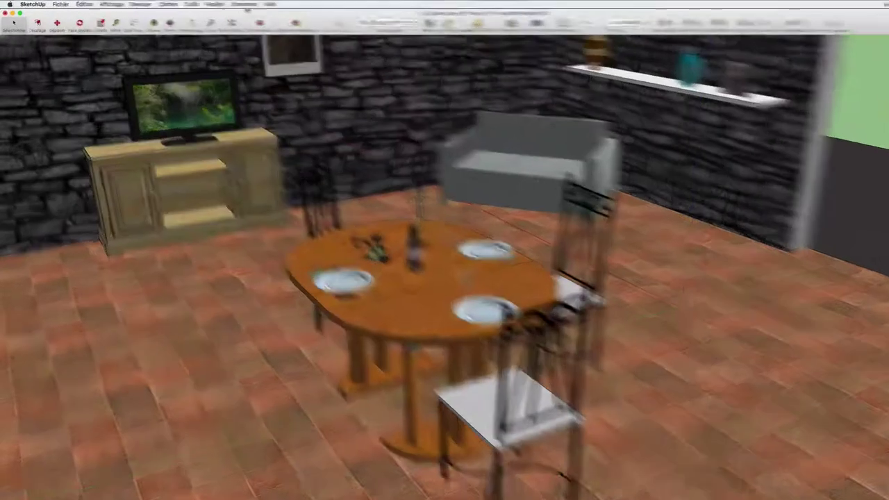
Open the Twilight Render V2 Render window, keep the 04. Medium preset, and start rendering
click(225, 4)
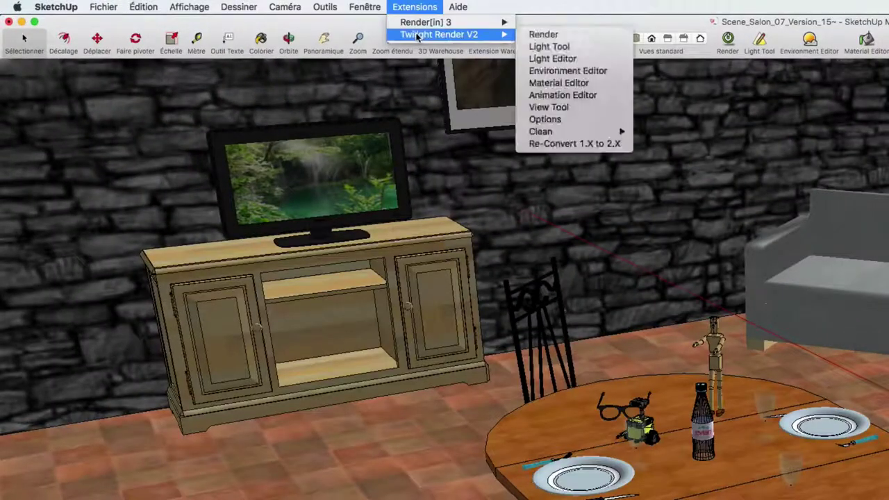
mouse_move(439, 34)
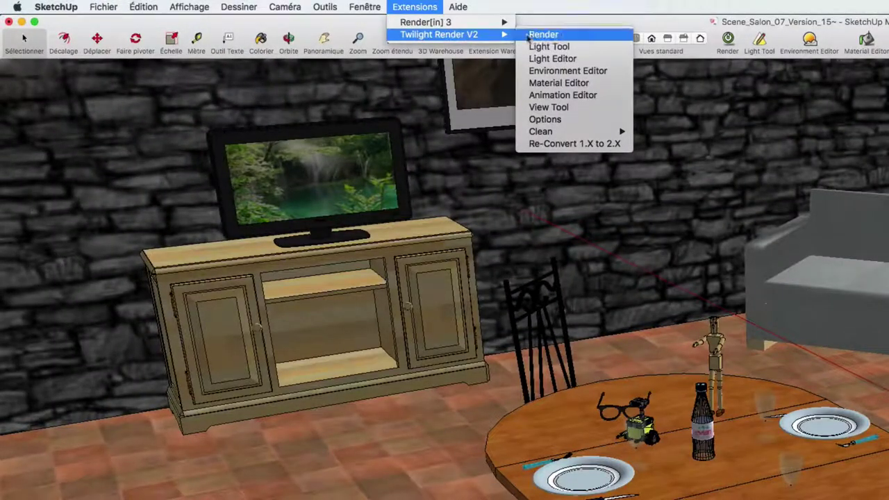
click(557, 35)
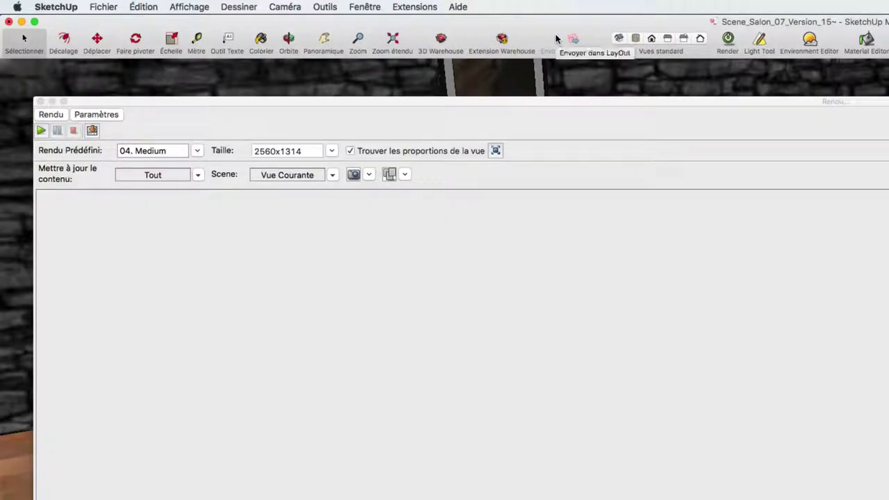
click(198, 151)
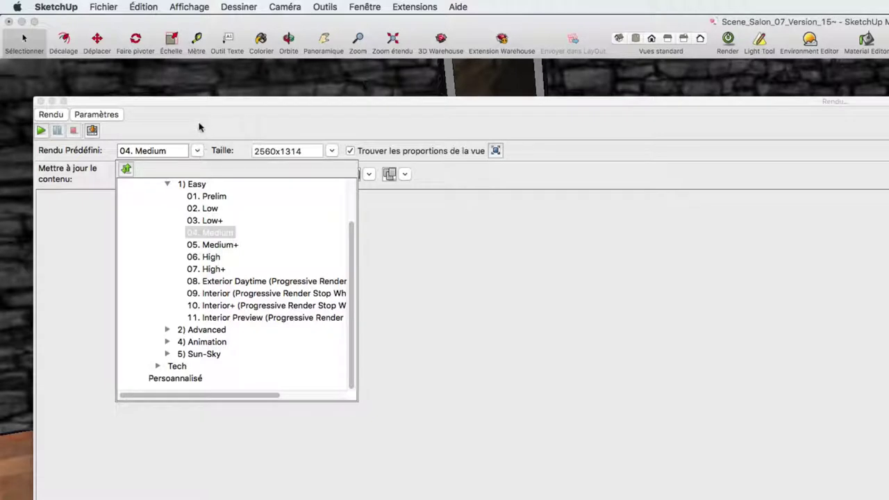
click(198, 122)
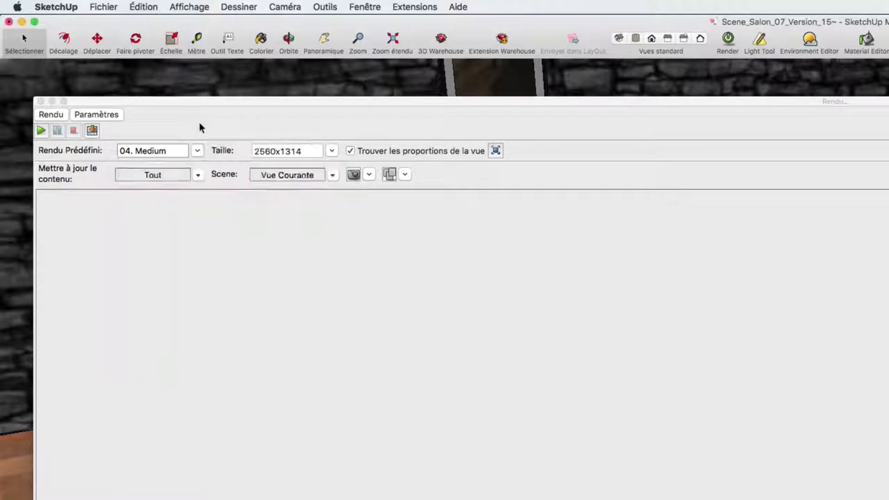
click(41, 134)
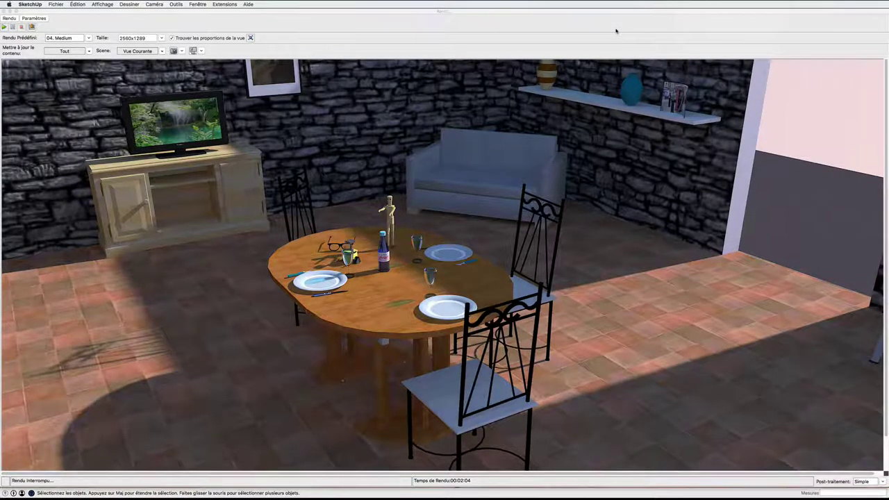
Bring up the save-image dialog for the render, show the .jpg extension, then cancel
click(107, 19)
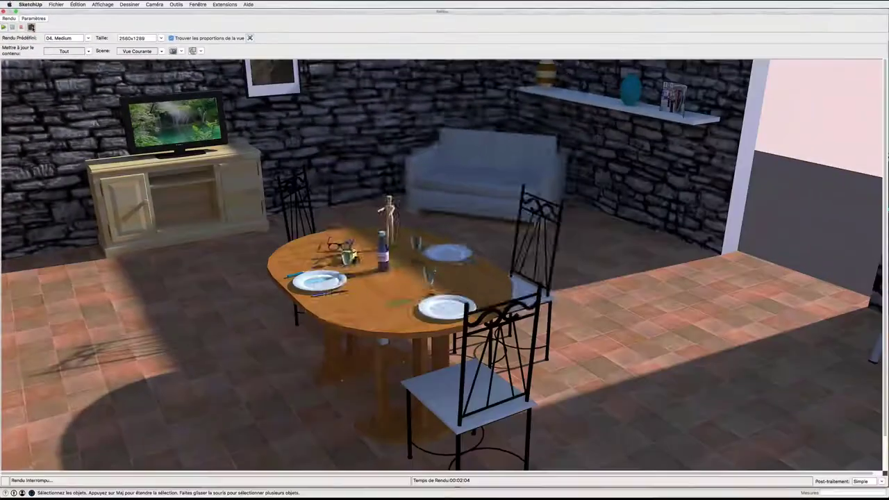
click(31, 27)
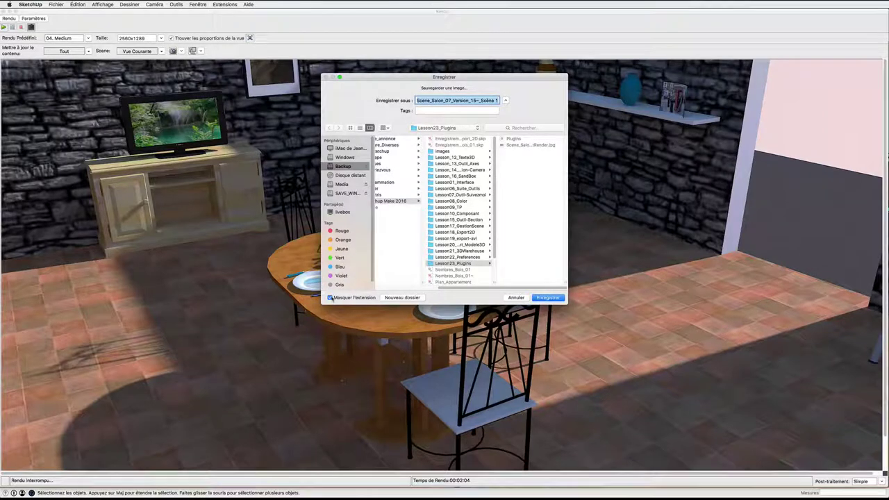
click(331, 298)
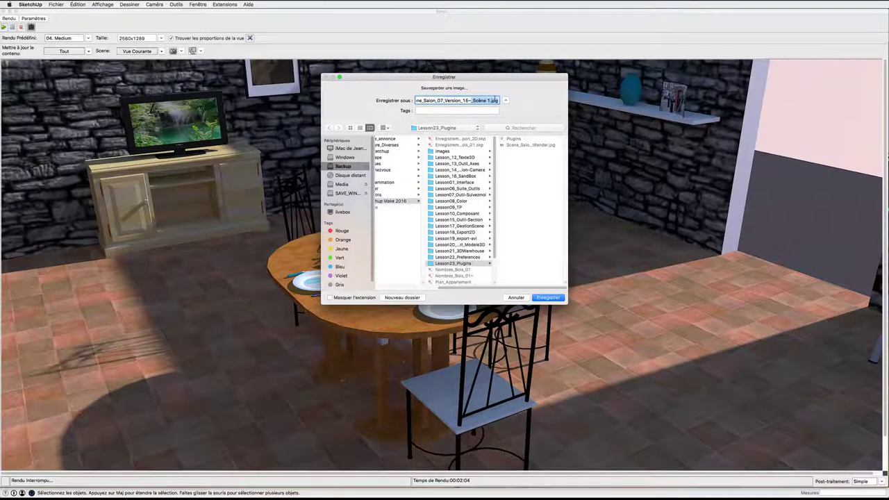
click(516, 298)
Glance at Fichier > Exporter, then close the render window without saving the image
click(56, 5)
mouse_move(64, 104)
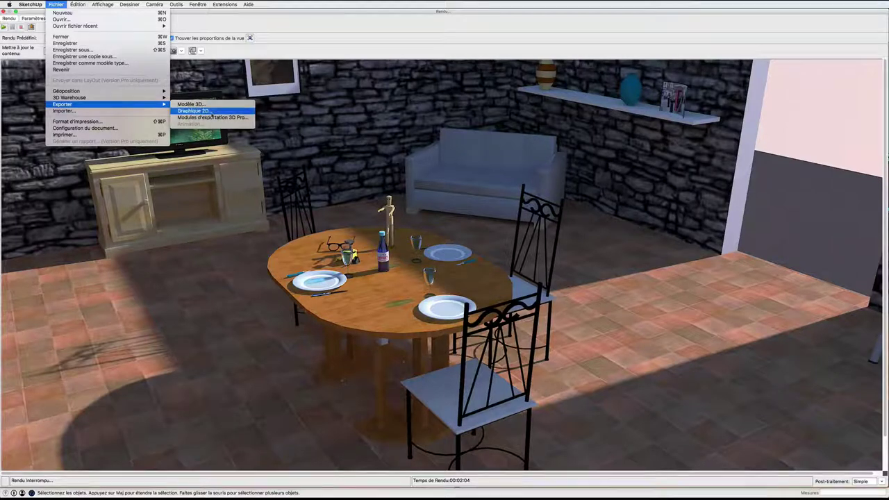
click(272, 43)
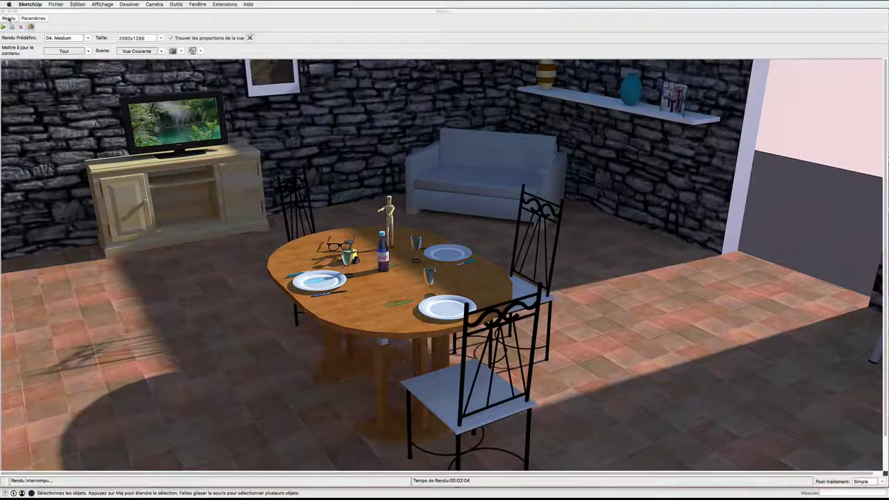
click(4, 11)
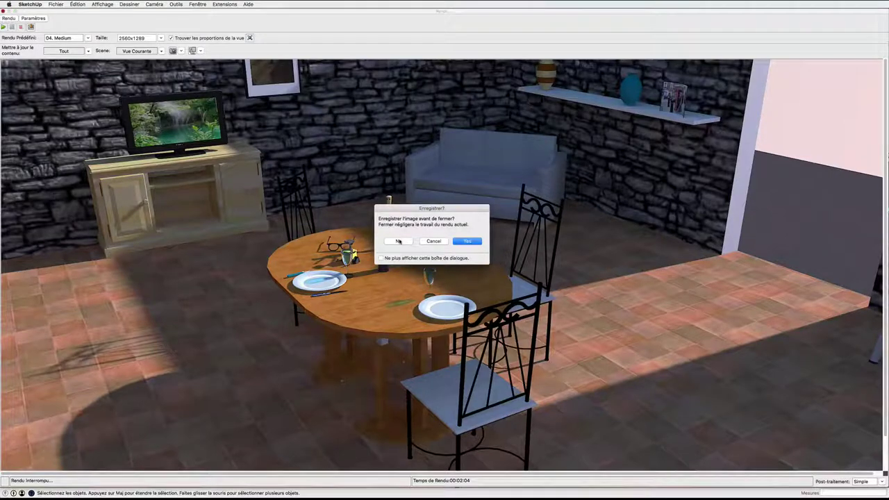
click(398, 241)
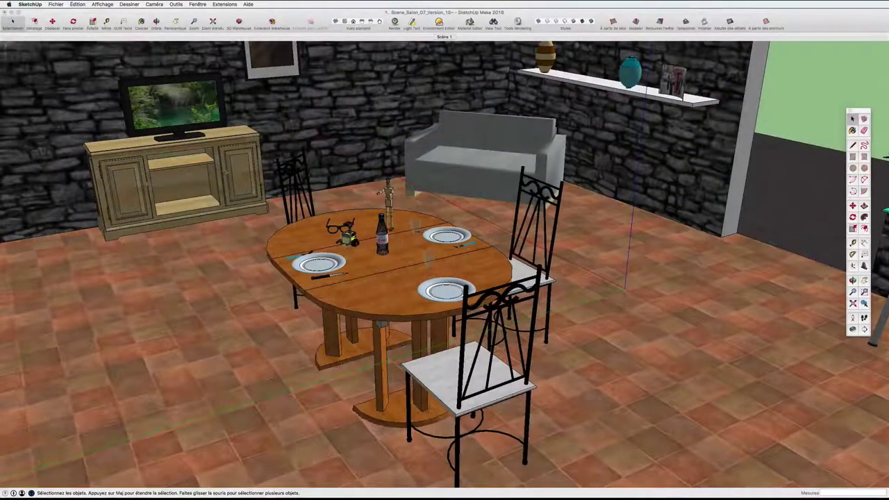
Orbit the dining-room view to bring more of the left stone wall into sight
middle_drag(393, 151, 625, 152)
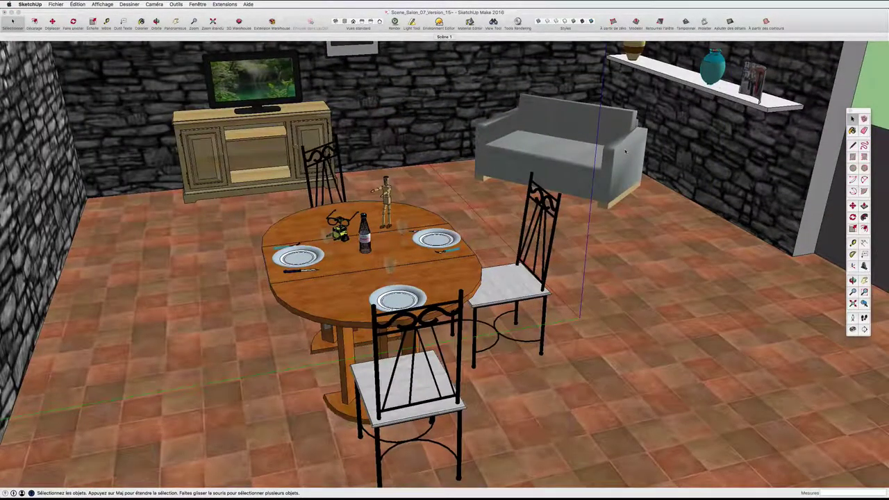